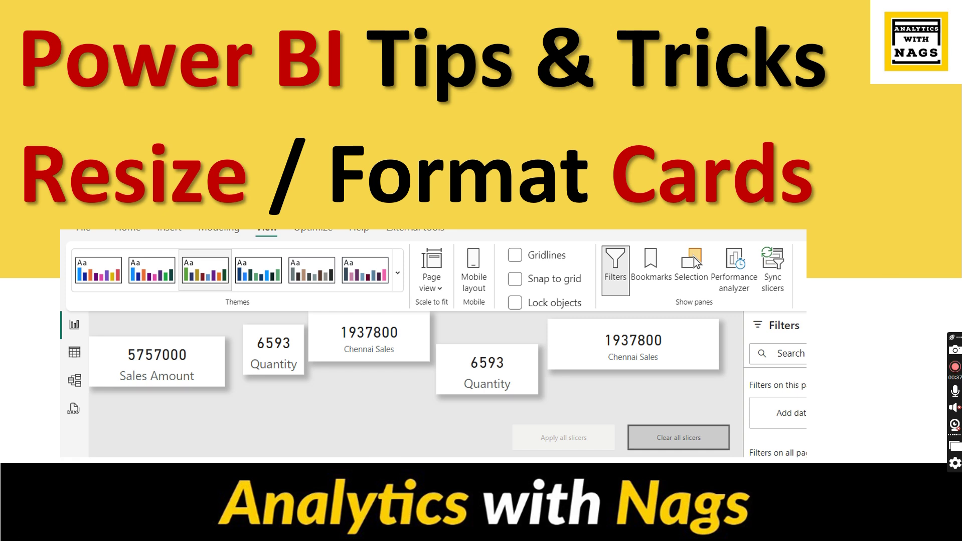
- Finish the PowerPoint slideshow and switch to the Power BI End to End sales report
{"action": "left_click", "coordinate": [905, 267]}
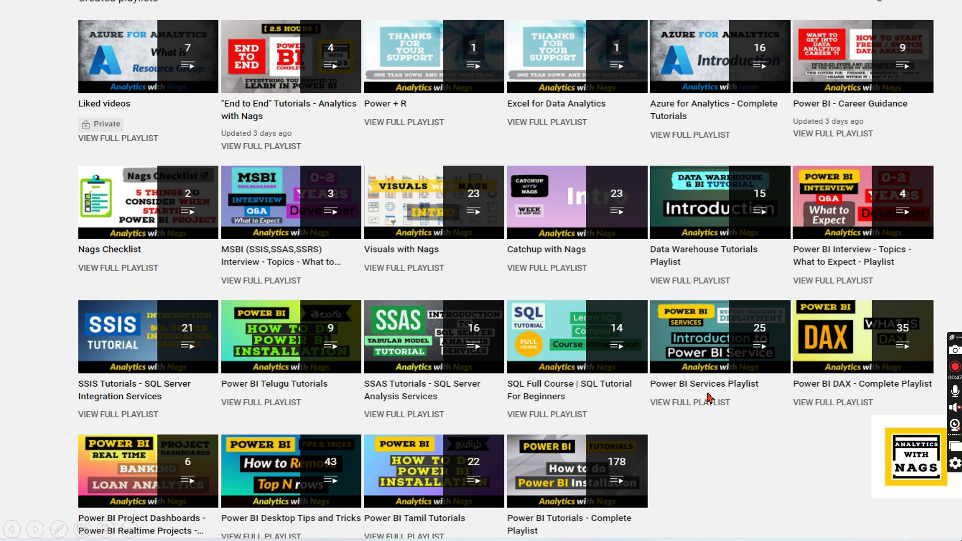
{"action": "left_click", "coordinate": [767, 190]}
{"action": "left_click", "coordinate": [766, 187]}
{"action": "left_click", "coordinate": [592, 514]}
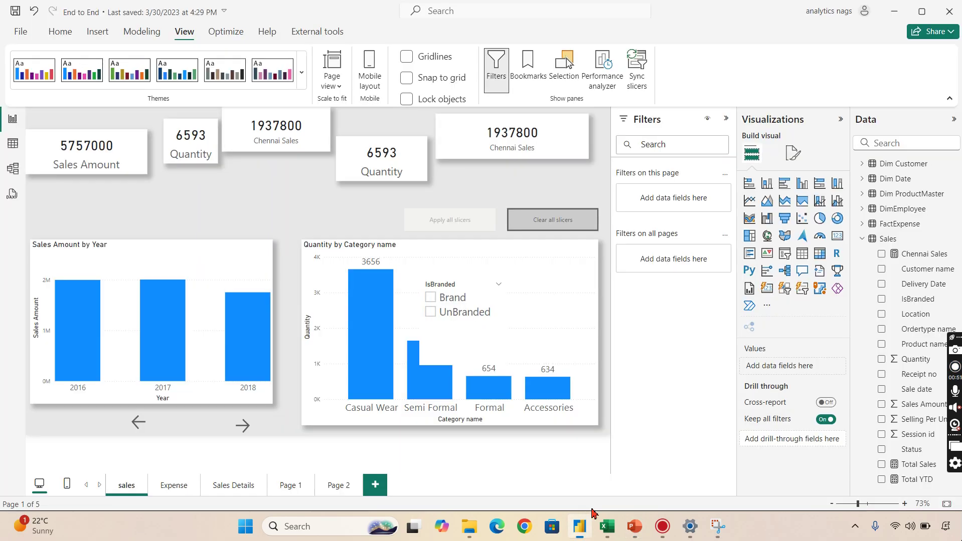
- Collapse the Visualizations and Data panes and switch to the simplified ribbon
{"action": "left_click", "coordinate": [840, 119]}
{"action": "left_click", "coordinate": [954, 120]}
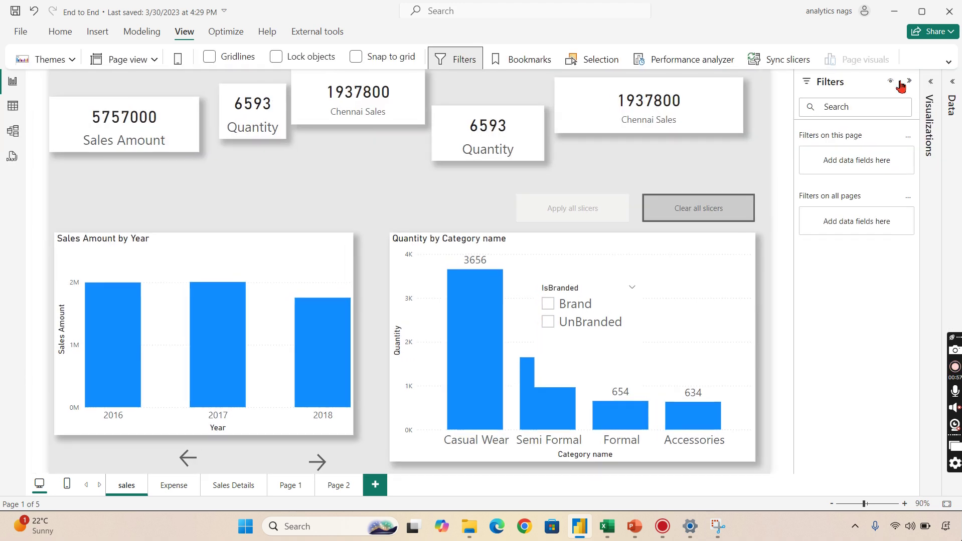
{"action": "left_click", "coordinate": [906, 82]}
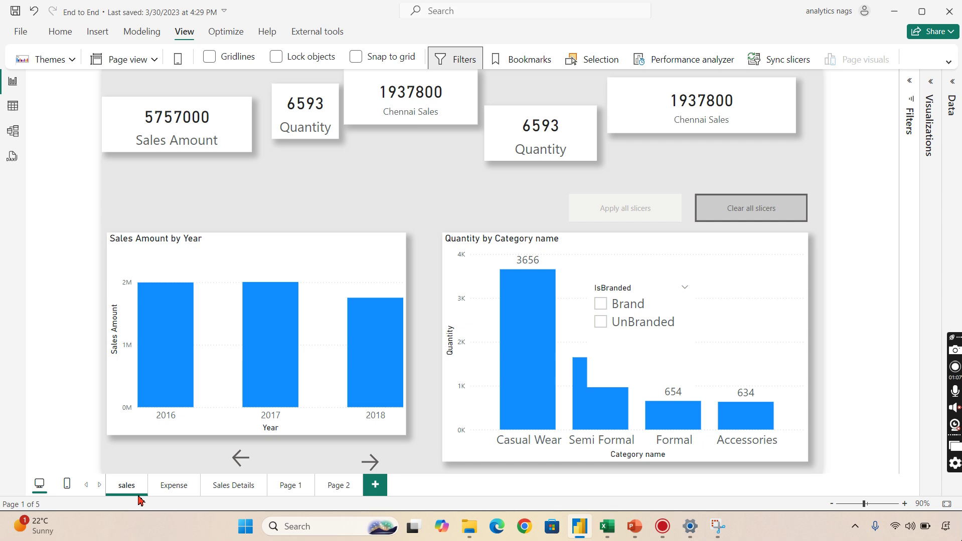
- Browse the Expense, Sales Details, Page 1 and Page 2 pages, then return to sales with Visualizations reopened
{"action": "left_click", "coordinate": [175, 487]}
{"action": "left_click", "coordinate": [253, 488]}
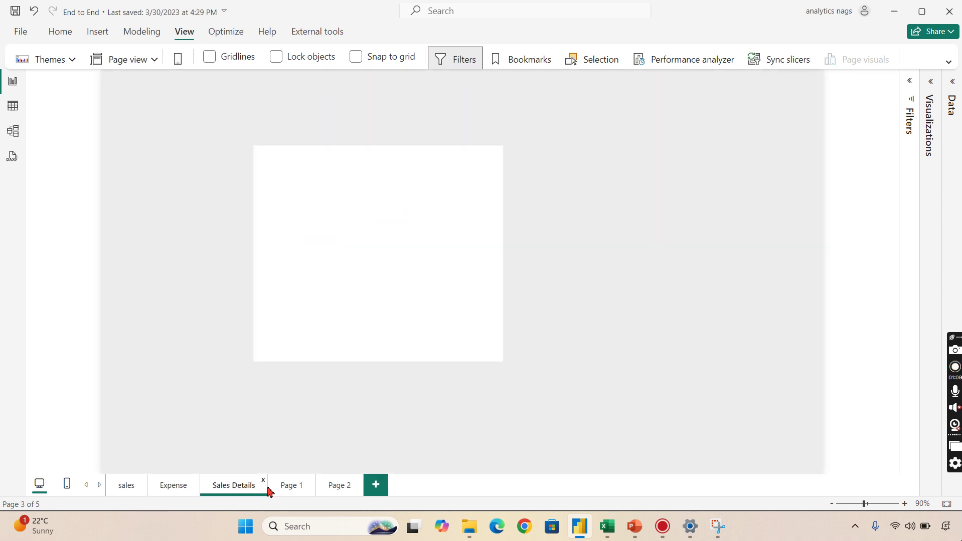
{"action": "left_click", "coordinate": [303, 489]}
{"action": "left_click", "coordinate": [333, 489]}
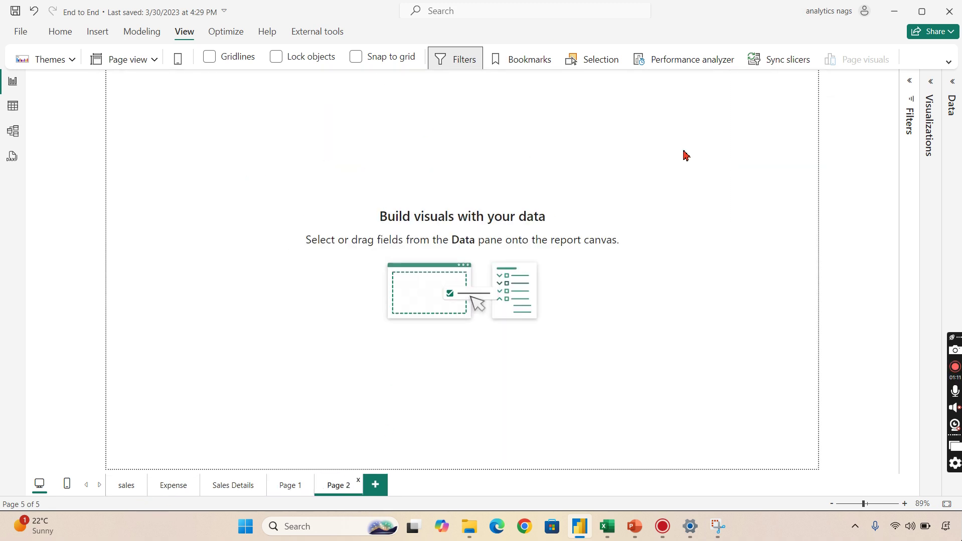
{"action": "left_click", "coordinate": [127, 486]}
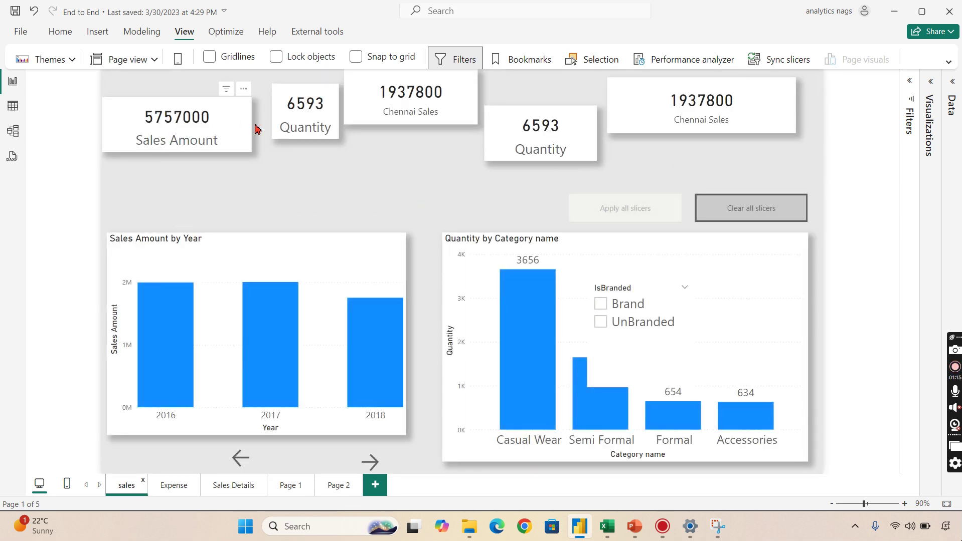
{"action": "left_click", "coordinate": [928, 86]}
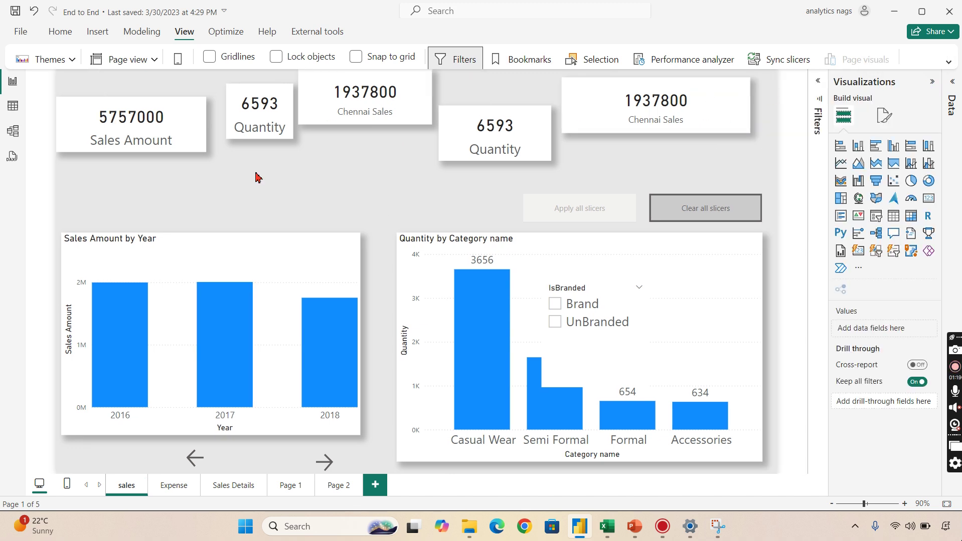
- Select all five cards and set their callout value font size to 16
{"action": "left_click", "coordinate": [161, 143]}
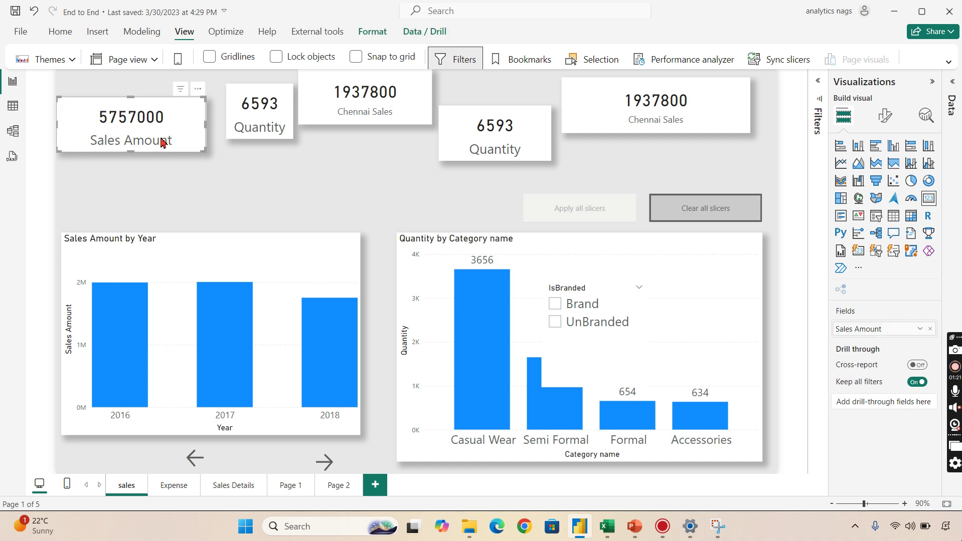
{"action": "left_click", "coordinate": [270, 119], "text": "ctrl"}
{"action": "left_click", "coordinate": [350, 111], "text": "ctrl"}
{"action": "left_click", "coordinate": [461, 131], "text": "ctrl"}
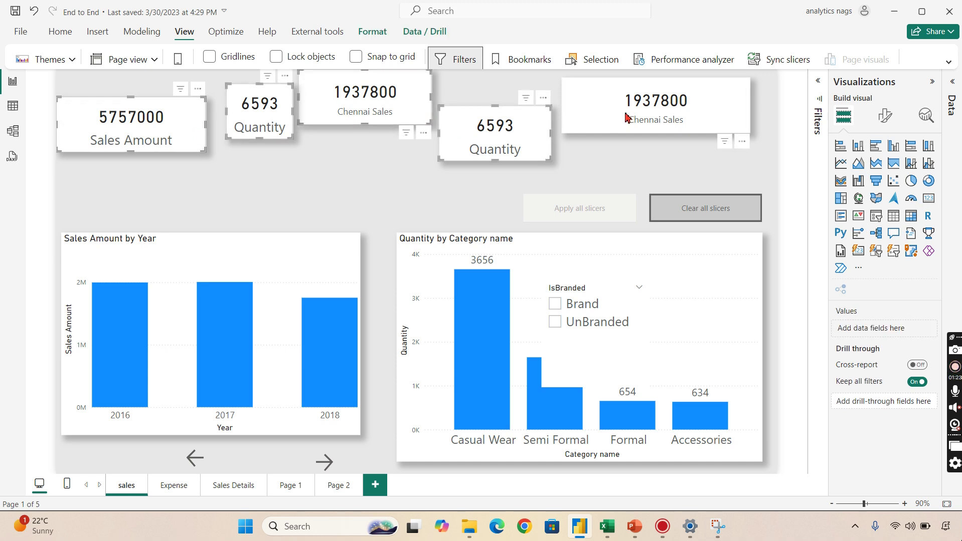
{"action": "left_click", "coordinate": [628, 119], "text": "ctrl"}
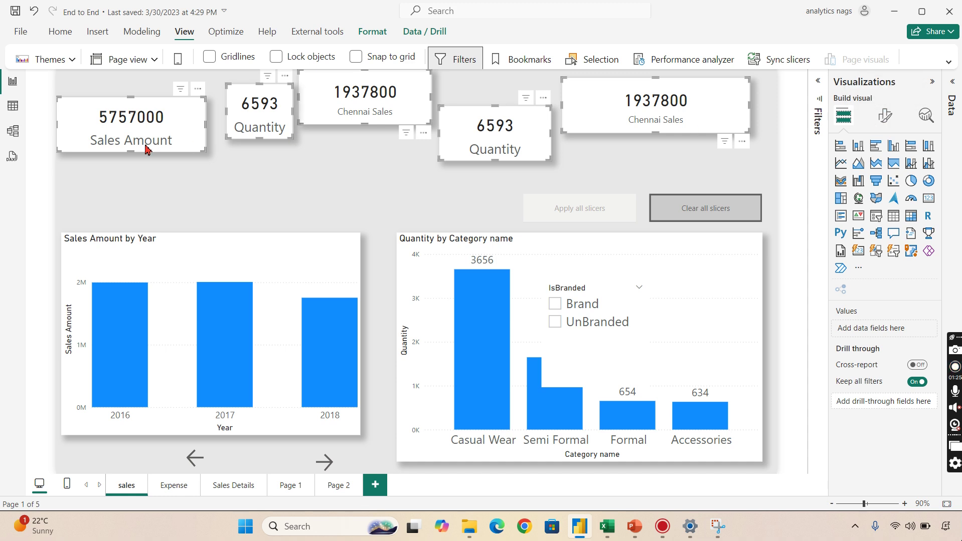
{"action": "left_click", "coordinate": [884, 116]}
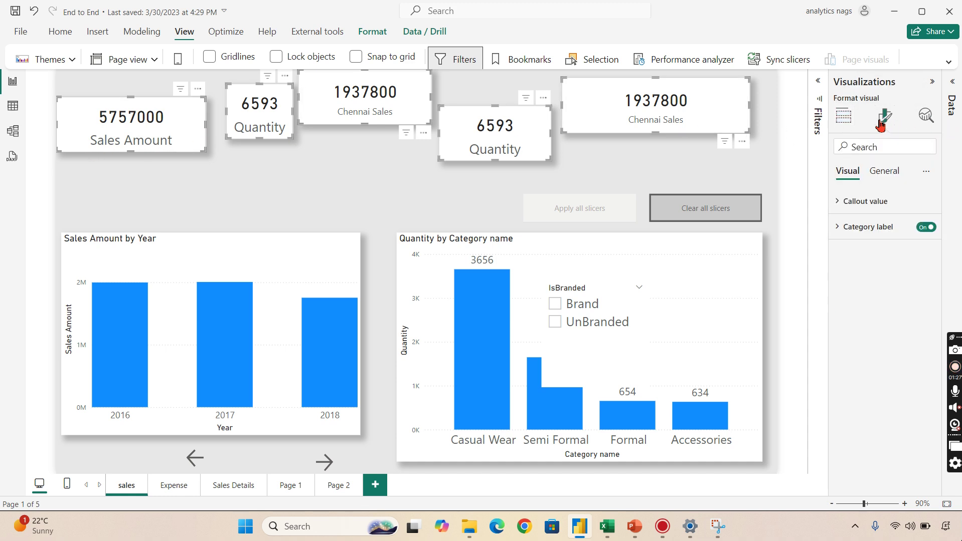
{"action": "left_click", "coordinate": [875, 203]}
{"action": "left_click", "coordinate": [909, 244]}
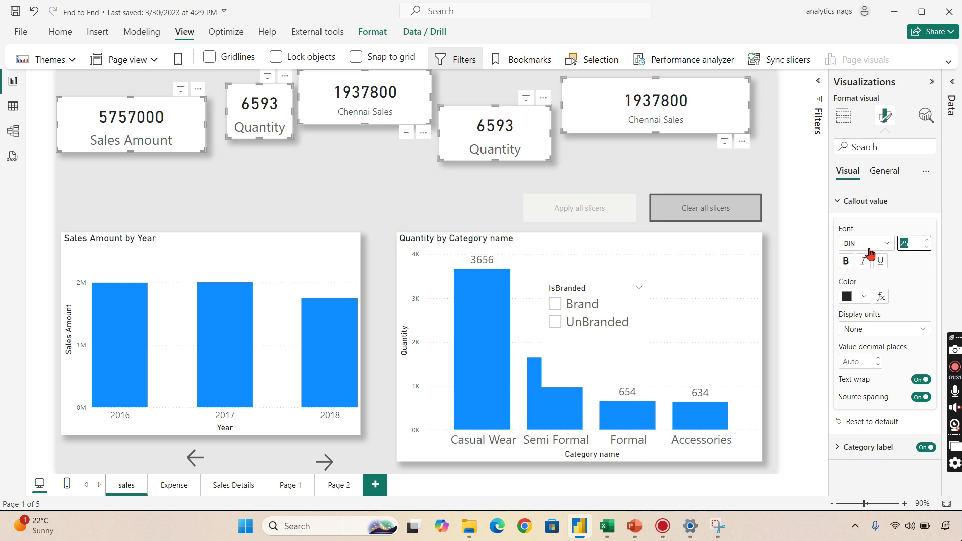
{"action": "type", "text": "16"}
- Set the cards' category label font size to 12 and deselect them
{"action": "left_click", "coordinate": [857, 202]}
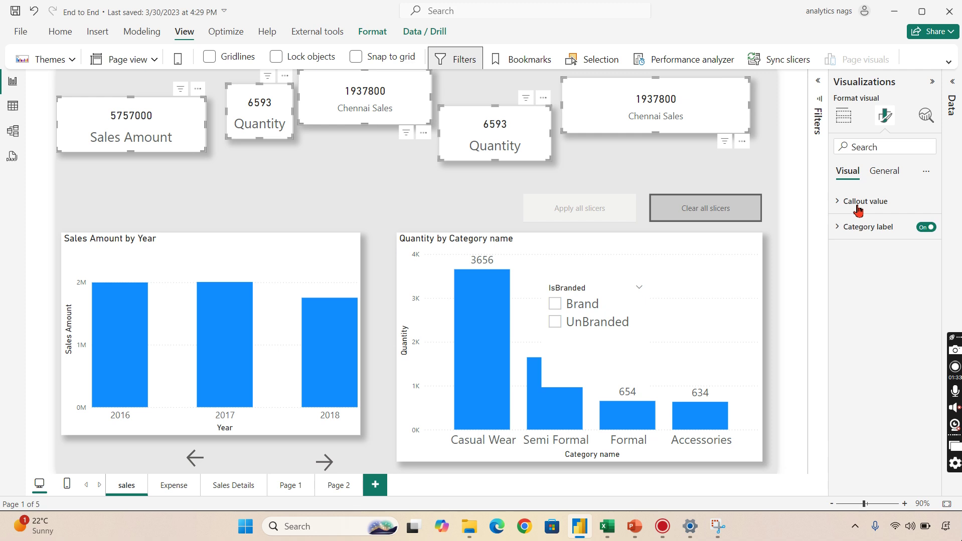
{"action": "left_click", "coordinate": [875, 231]}
{"action": "left_click", "coordinate": [907, 271]}
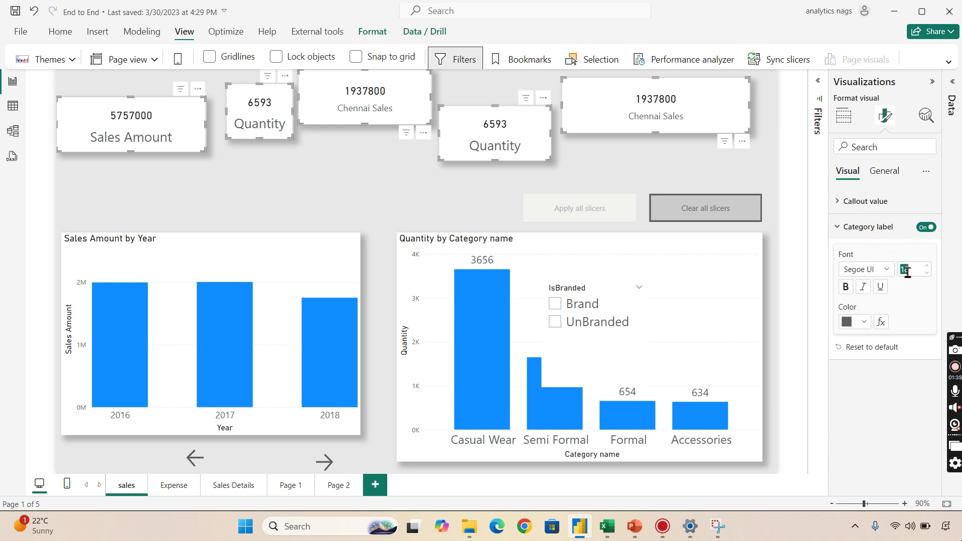
{"action": "type", "text": "12"}
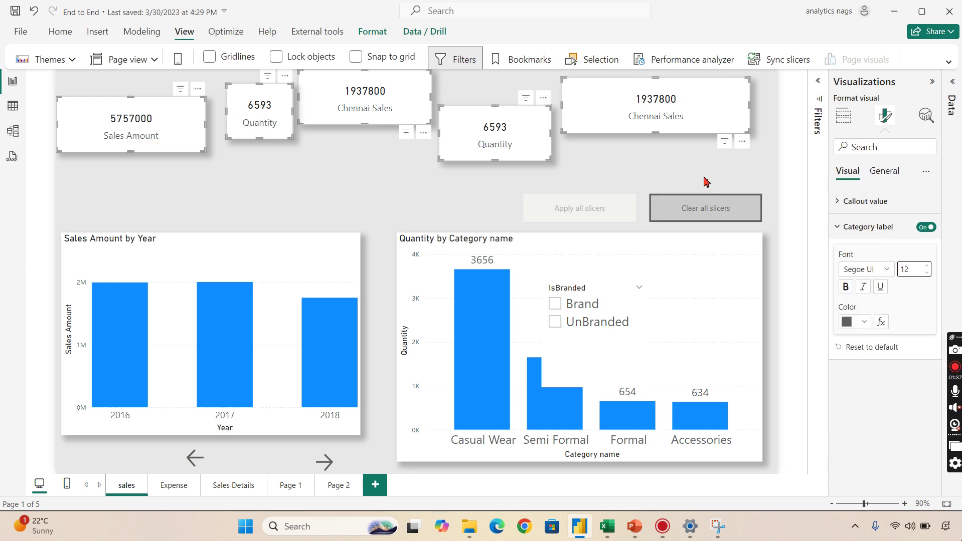
{"action": "left_click", "coordinate": [677, 166]}
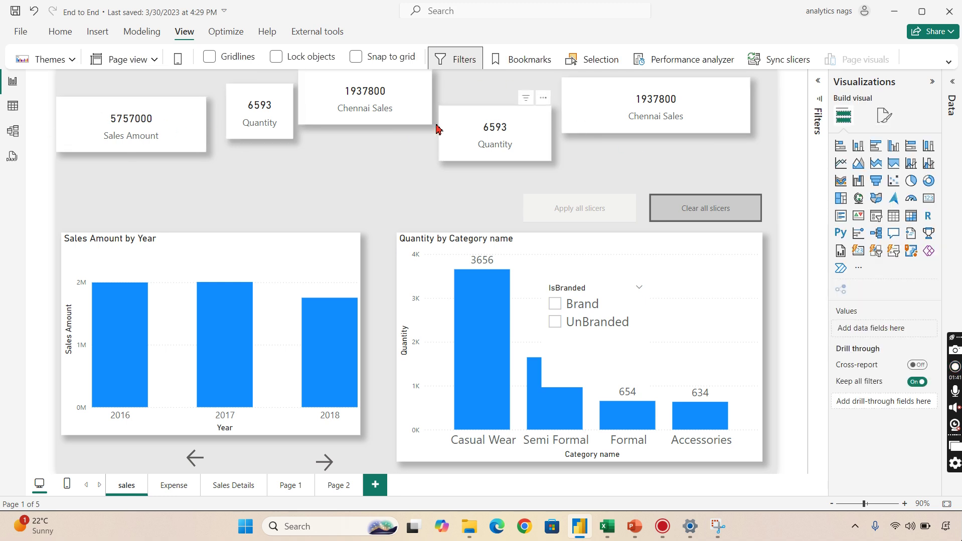
- Select all five cards and open their General size properties in Format visual
{"action": "left_click", "coordinate": [143, 133]}
{"action": "left_click", "coordinate": [291, 119], "text": "ctrl"}
{"action": "left_click", "coordinate": [344, 113], "text": "ctrl"}
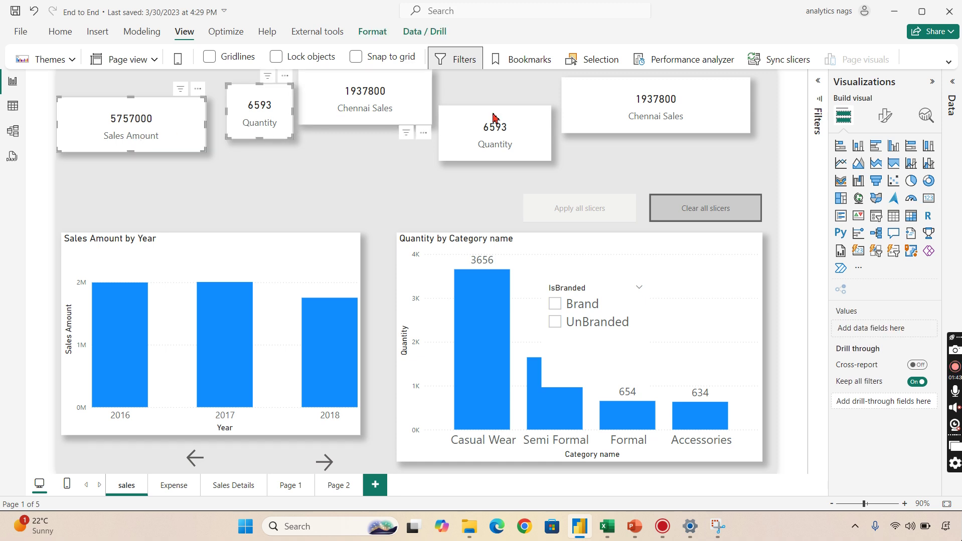
{"action": "left_click", "coordinate": [511, 125], "text": "ctrl"}
{"action": "left_click", "coordinate": [613, 108], "text": "ctrl"}
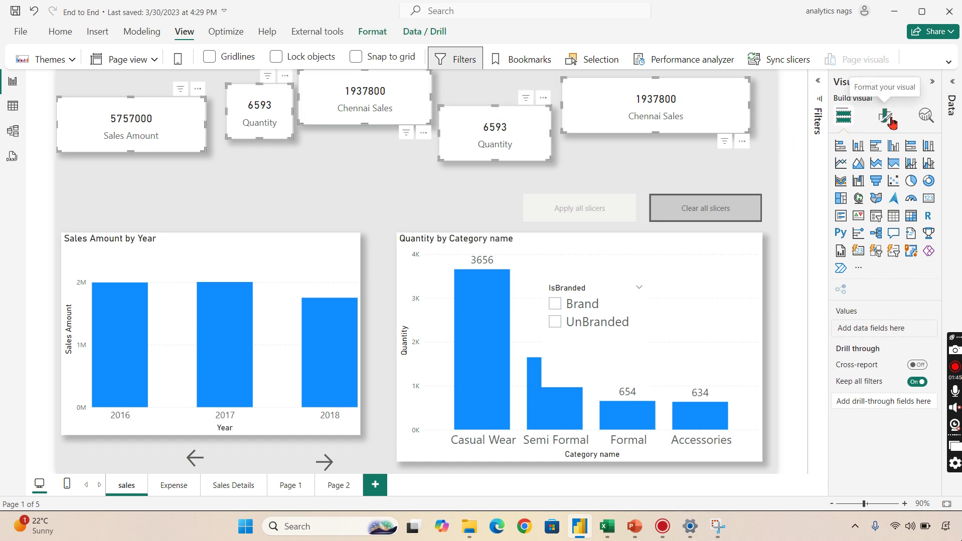
{"action": "left_click", "coordinate": [885, 116]}
{"action": "left_click", "coordinate": [875, 181]}
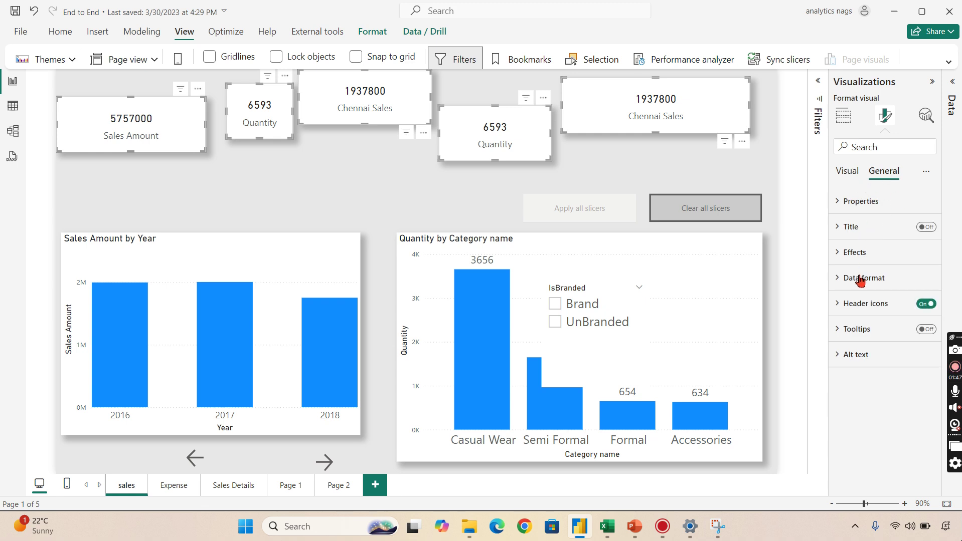
{"action": "left_click", "coordinate": [865, 203]}
- Set the cards' width to 150 and height to 70
{"action": "left_click", "coordinate": [870, 264]}
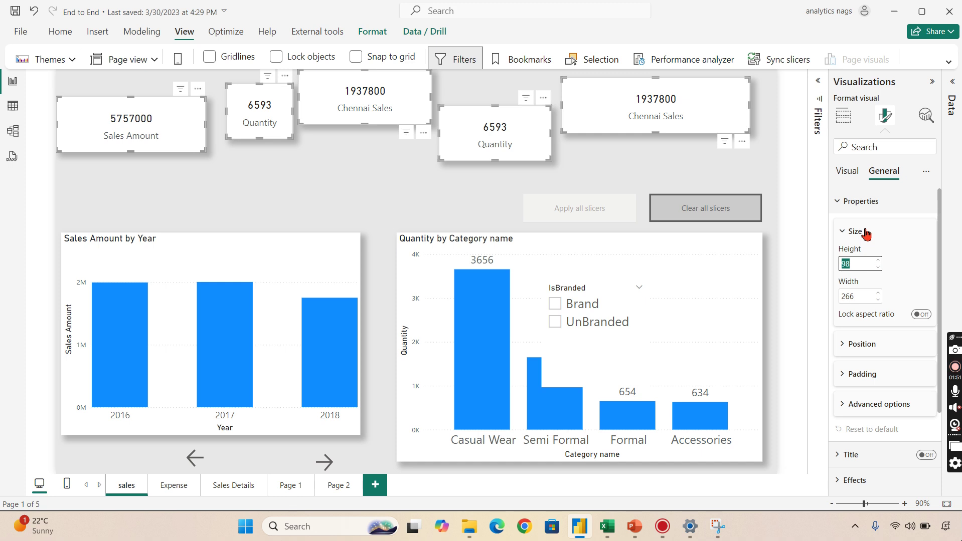
{"action": "type", "text": "60"}
{"action": "left_click", "coordinate": [846, 296]}
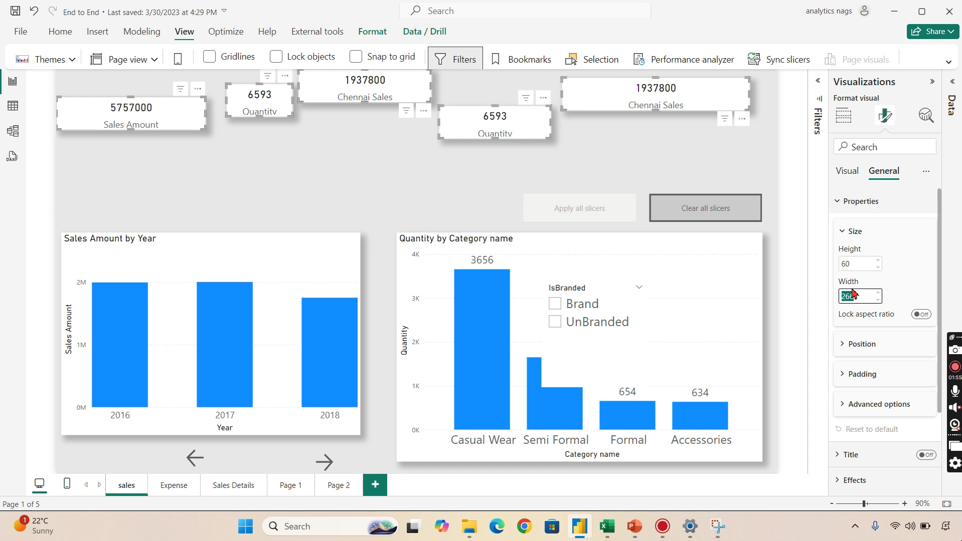
{"action": "type", "text": "150"}
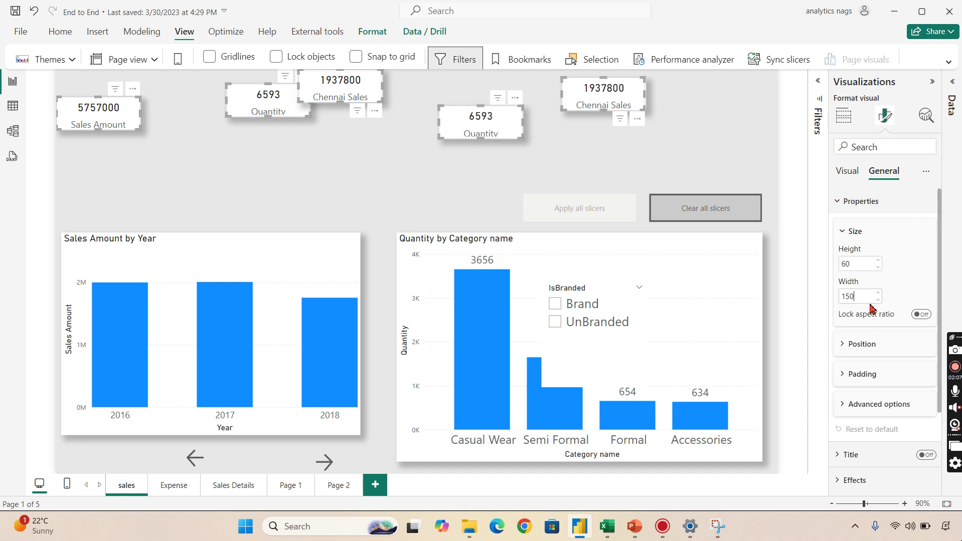
{"action": "left_click", "coordinate": [845, 263]}
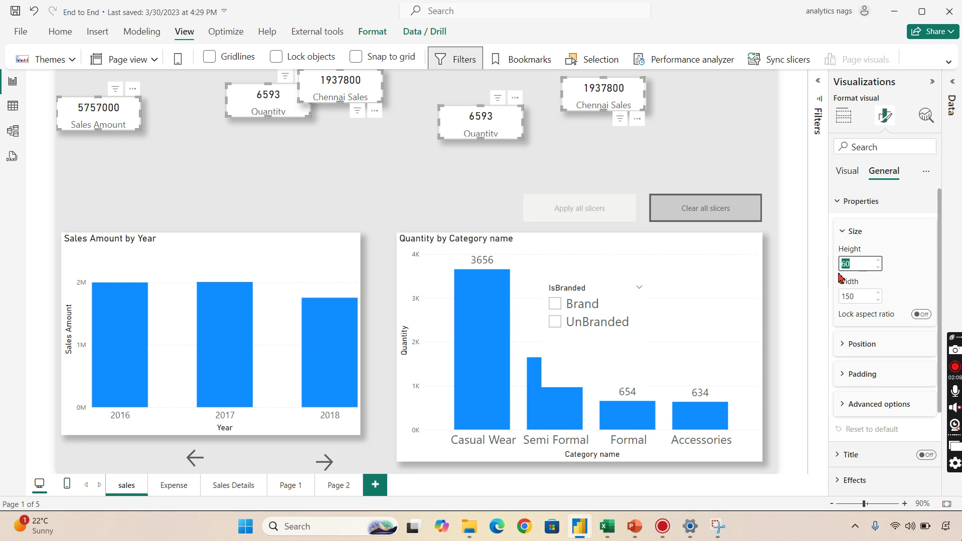
{"action": "type", "text": "70"}
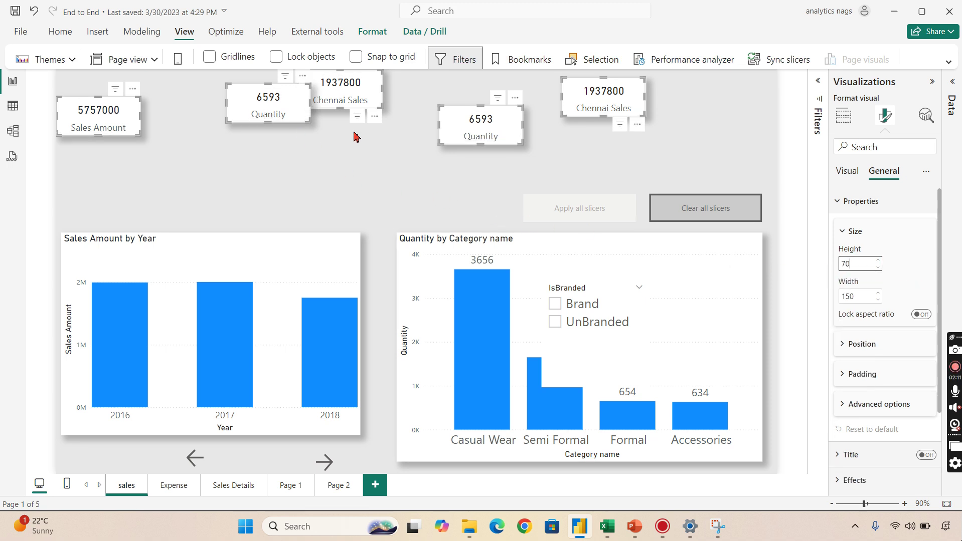
{"action": "left_click", "coordinate": [907, 271]}
- Drag the first Quantity and Chennai Sales cards into a row beside Sales Amount, then select four cards
{"action": "left_click", "coordinate": [351, 158]}
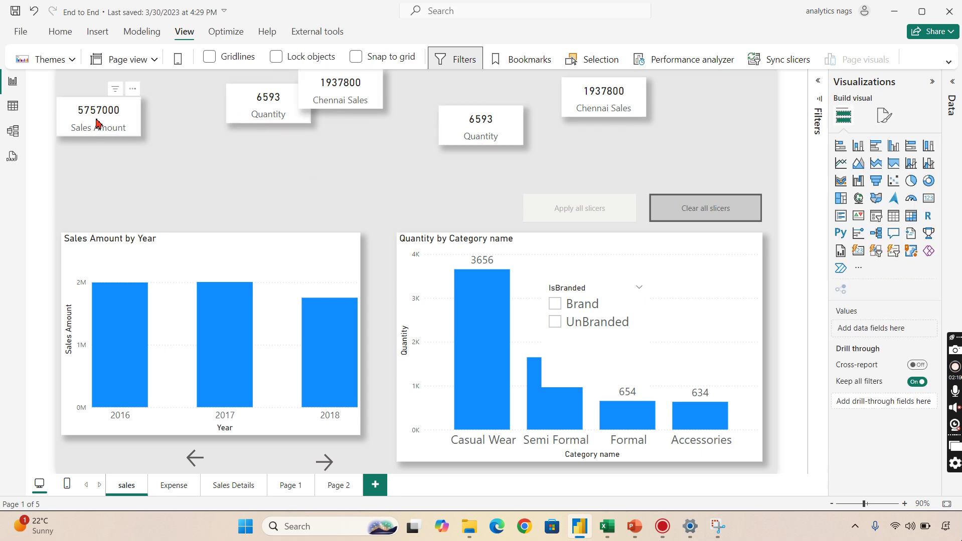
{"action": "left_click_drag", "start_coordinate": [247, 107], "coordinate": [193, 118]}
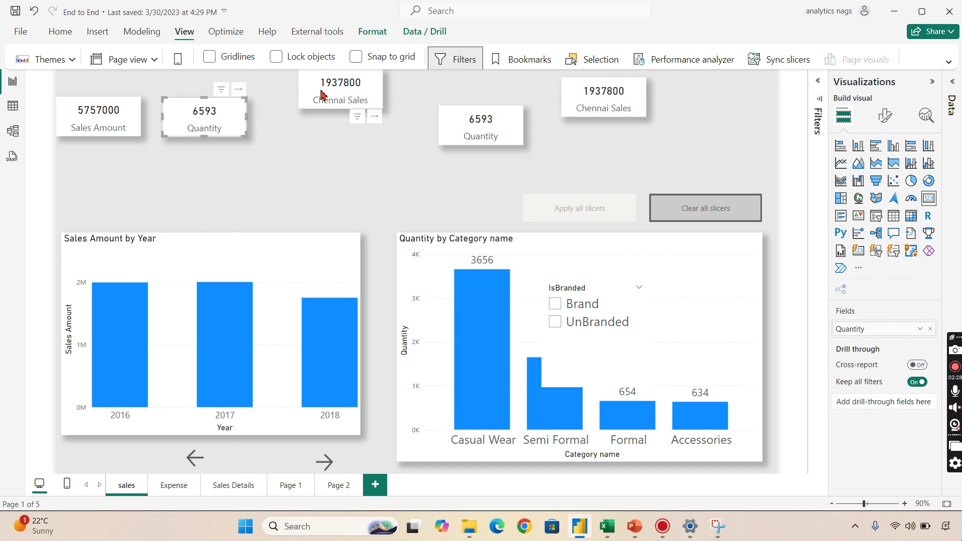
{"action": "mouse_move", "coordinate": [323, 98]}
{"action": "left_mouse_down"}
{"action": "mouse_move", "coordinate": [295, 126]}
{"action": "mouse_move", "coordinate": [338, 104]}
{"action": "left_mouse_up"}
{"action": "left_click", "coordinate": [214, 117]}
{"action": "left_click_drag", "start_coordinate": [214, 117], "coordinate": [220, 106]}
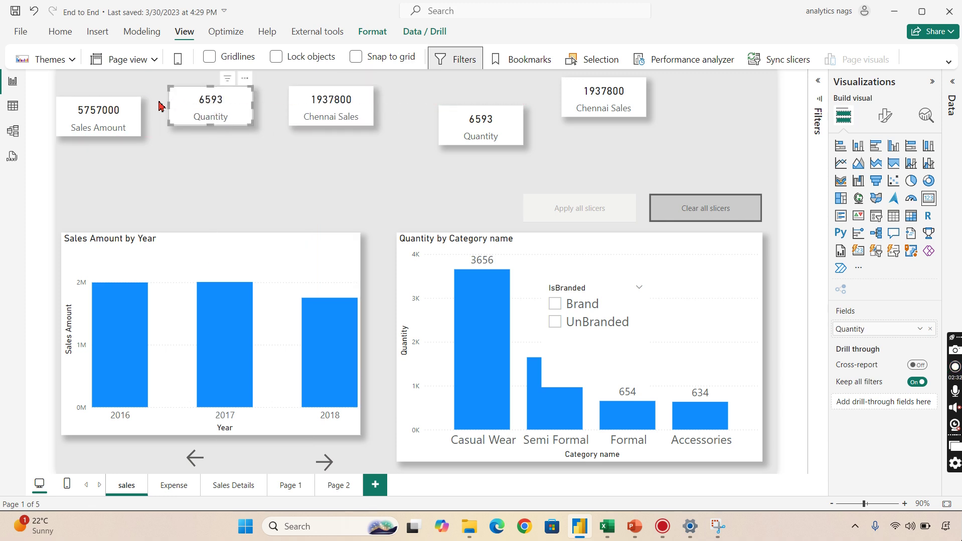
{"action": "left_click", "coordinate": [121, 128], "text": "ctrl"}
{"action": "left_click", "coordinate": [327, 116], "text": "ctrl"}
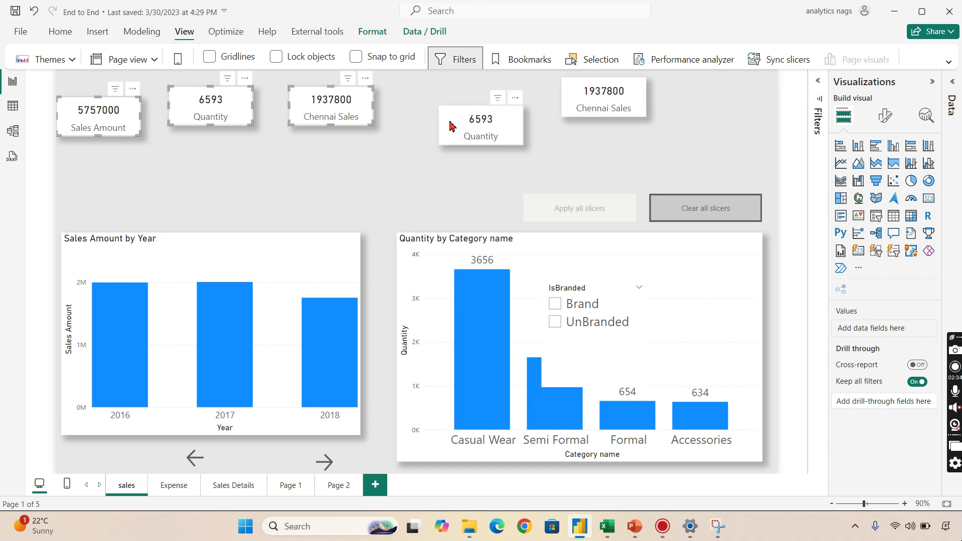
{"action": "left_click", "coordinate": [489, 127], "text": "ctrl"}
- With all five cards selected, apply Align top and then Distribute horizontally
{"action": "left_click", "coordinate": [641, 107], "text": "ctrl"}
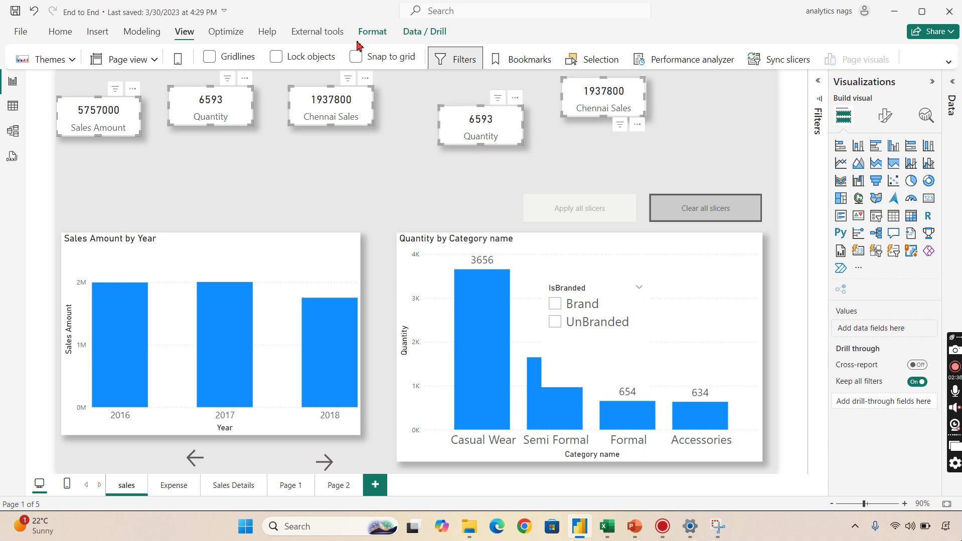
{"action": "left_click", "coordinate": [371, 32]}
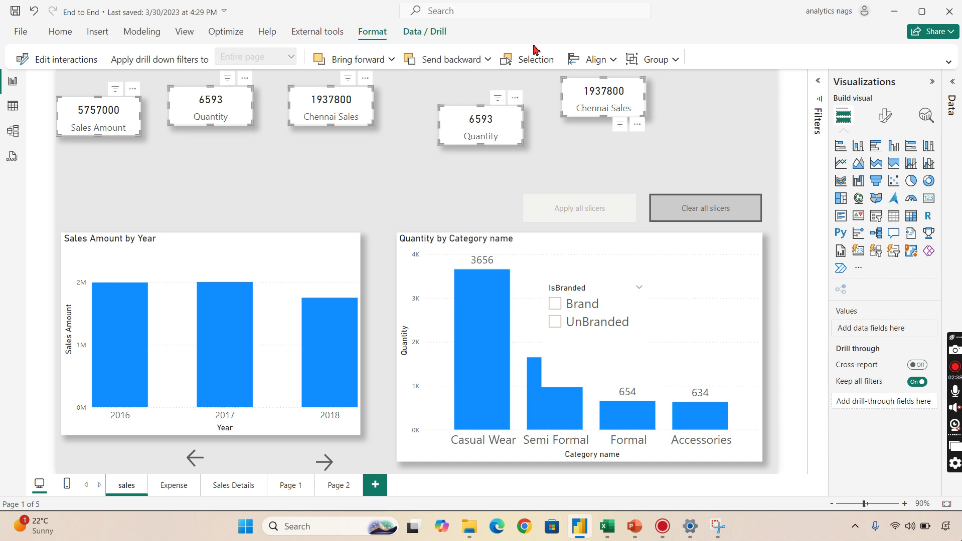
{"action": "left_click", "coordinate": [611, 60]}
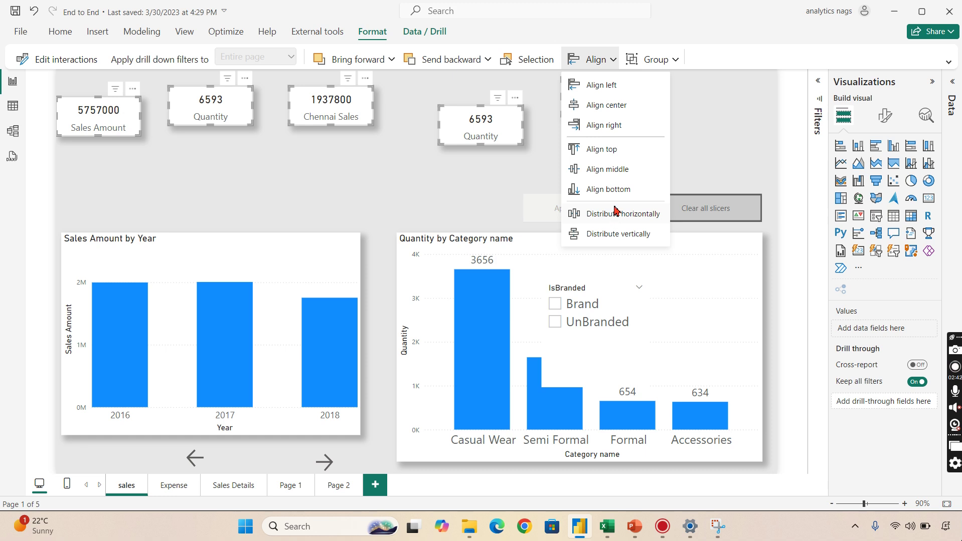
{"action": "left_click", "coordinate": [617, 153]}
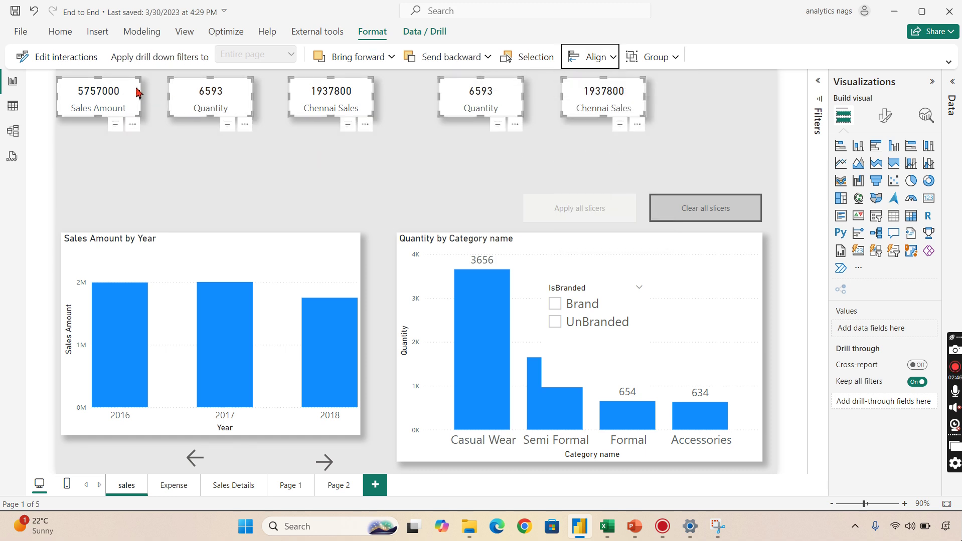
{"action": "left_click", "coordinate": [588, 56]}
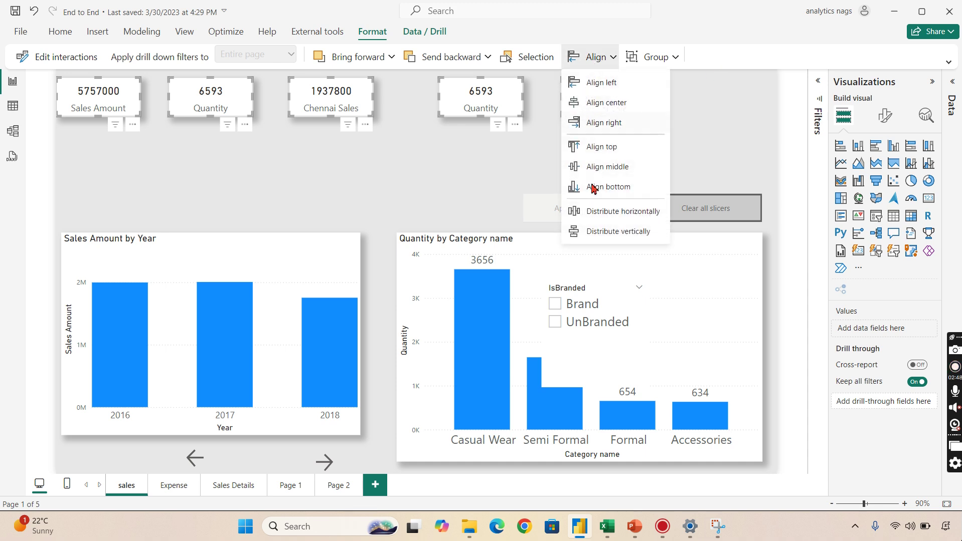
{"action": "left_click", "coordinate": [598, 213]}
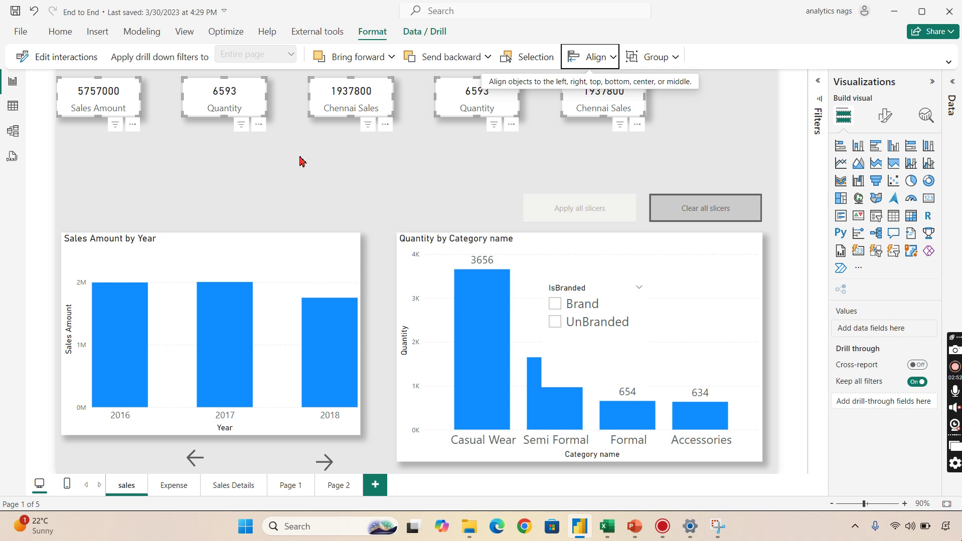
{"action": "left_click", "coordinate": [271, 178]}
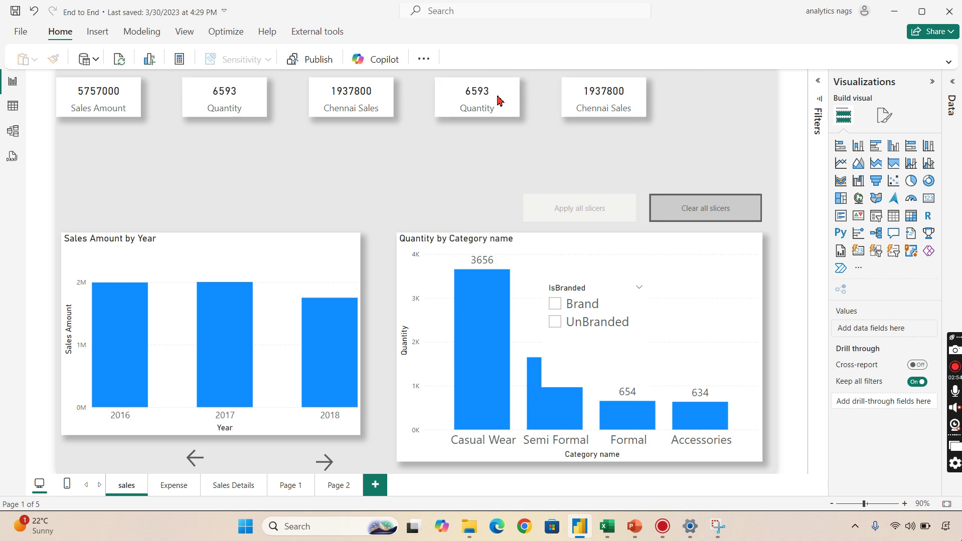